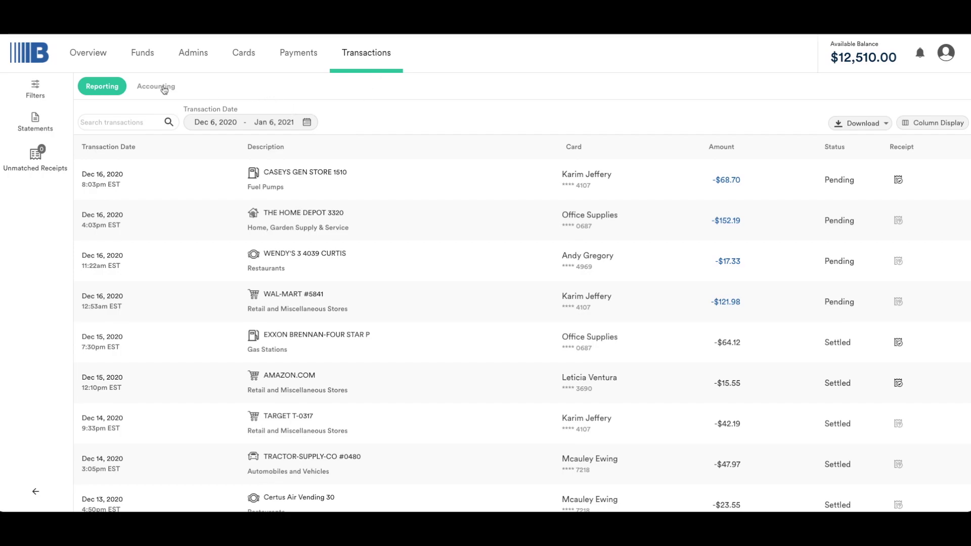
# Open the accounting view of the transactions and start the Accounting Export setup for other accounting software
pyautogui.click(139, 88)
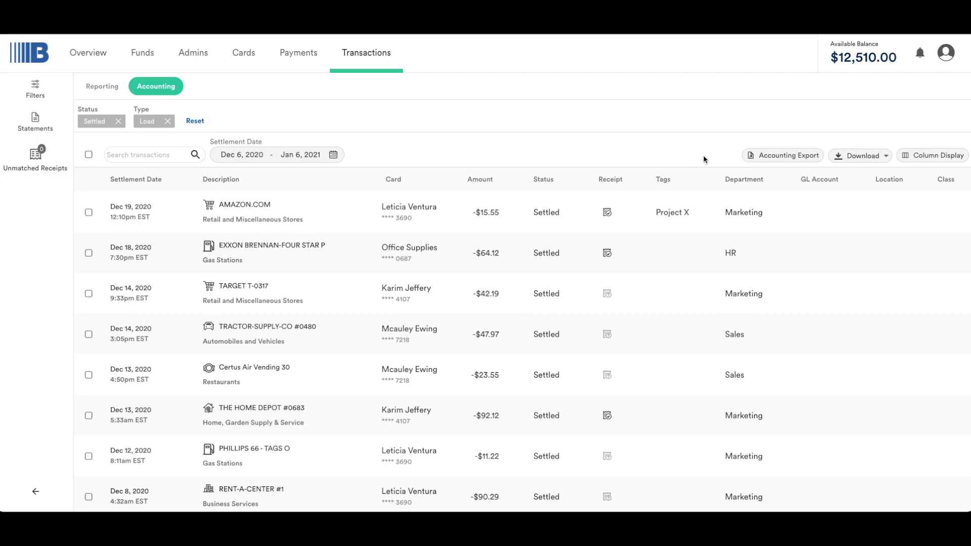
pyautogui.click(786, 156)
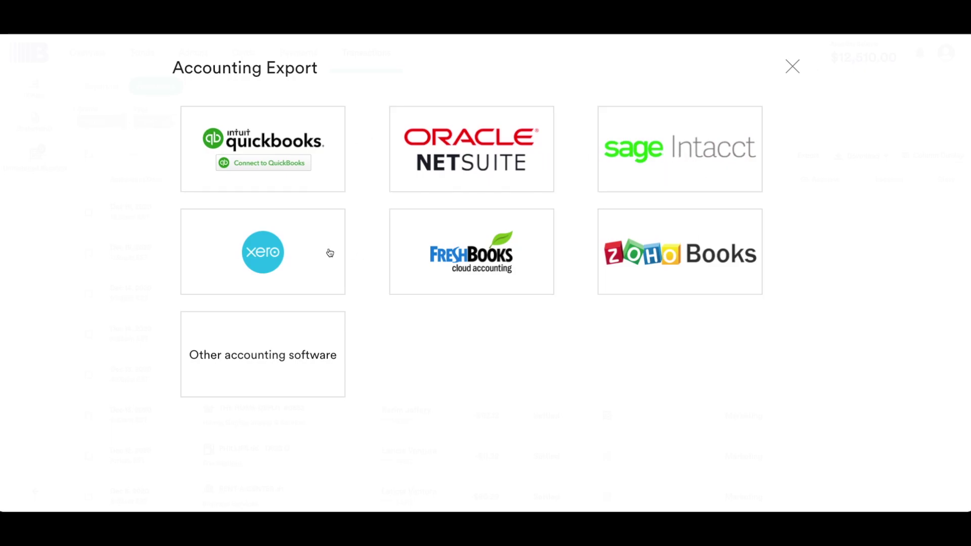
pyautogui.click(262, 353)
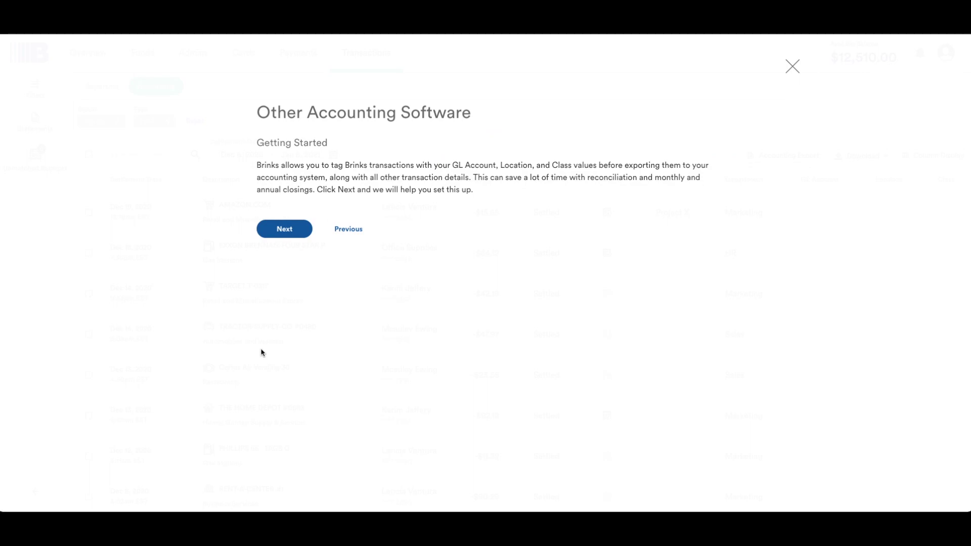
pyautogui.click(281, 234)
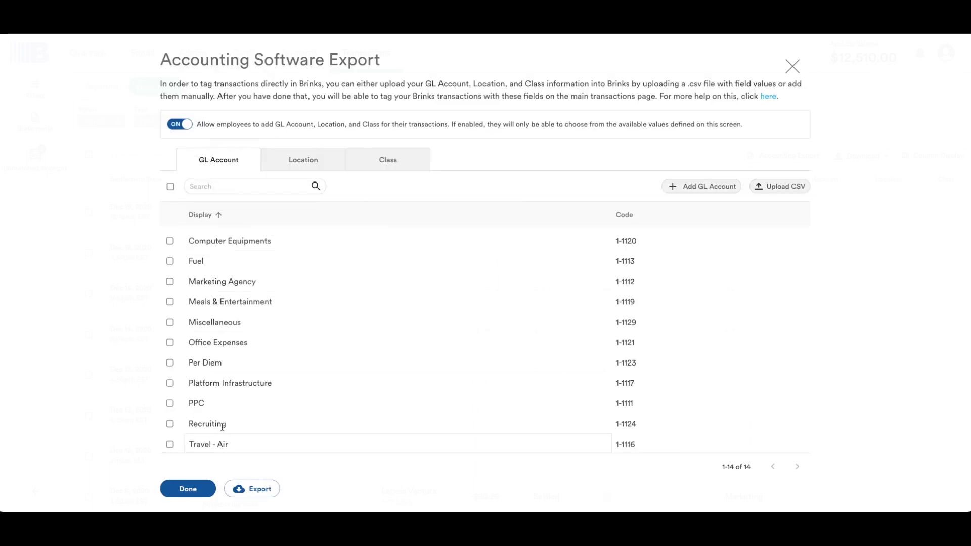
# Look through the Location and Class value lists, ending back on the GL Account list
pyautogui.click(293, 166)
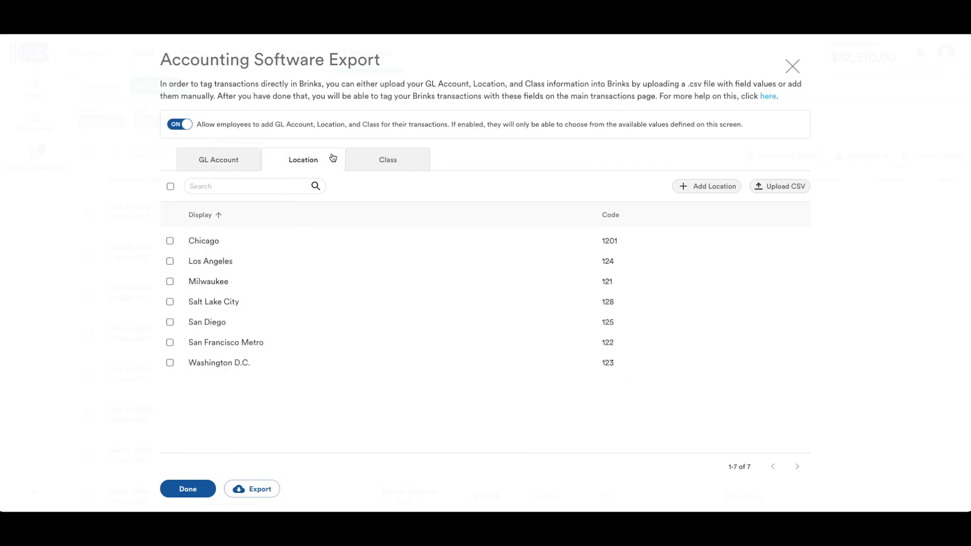
pyautogui.click(374, 161)
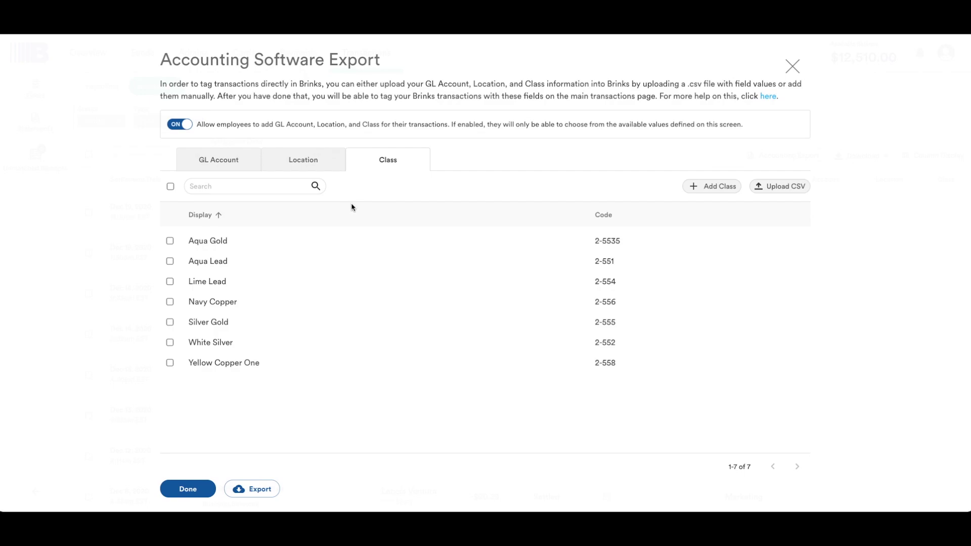
pyautogui.click(219, 164)
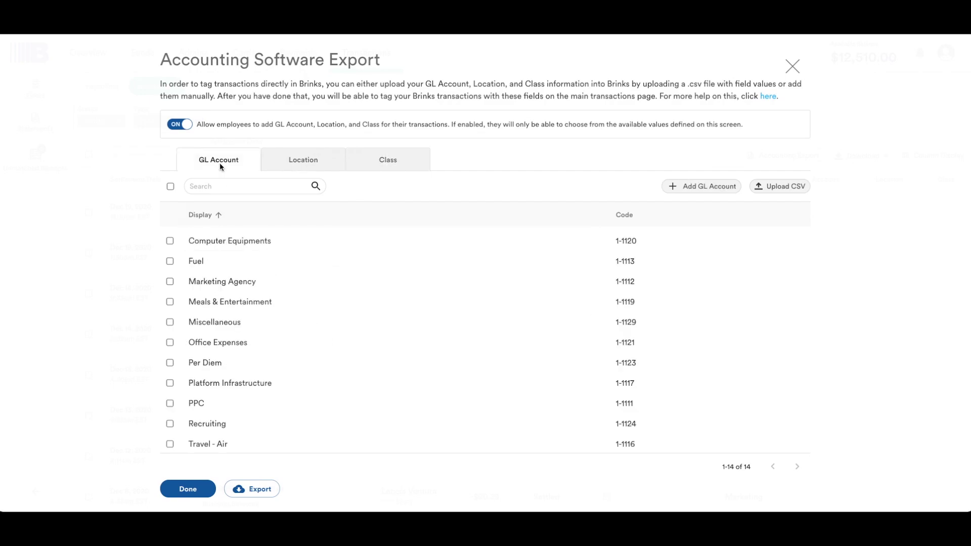
# View the CSV upload page and the manual entry form for GL accounts, cancelling both
pyautogui.click(784, 188)
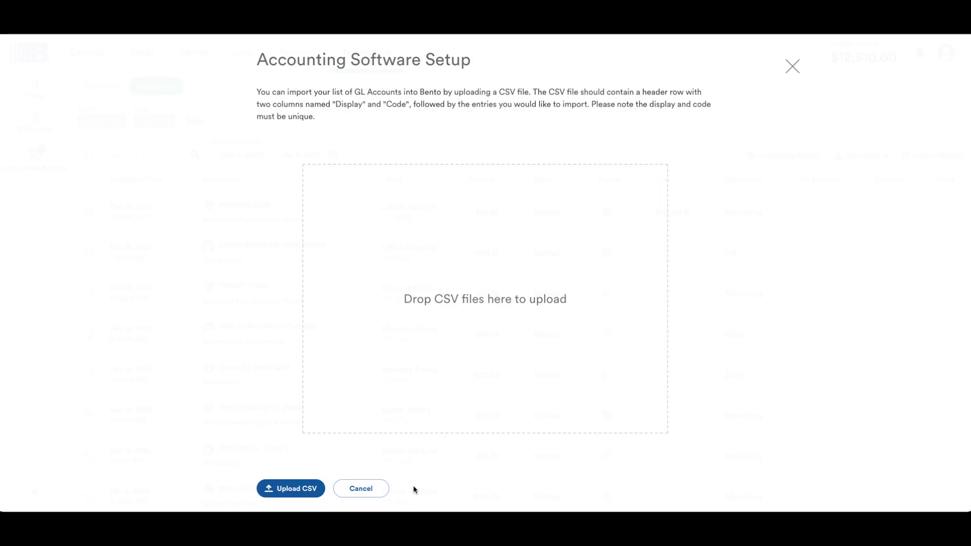
pyautogui.click(378, 495)
pyautogui.click(690, 189)
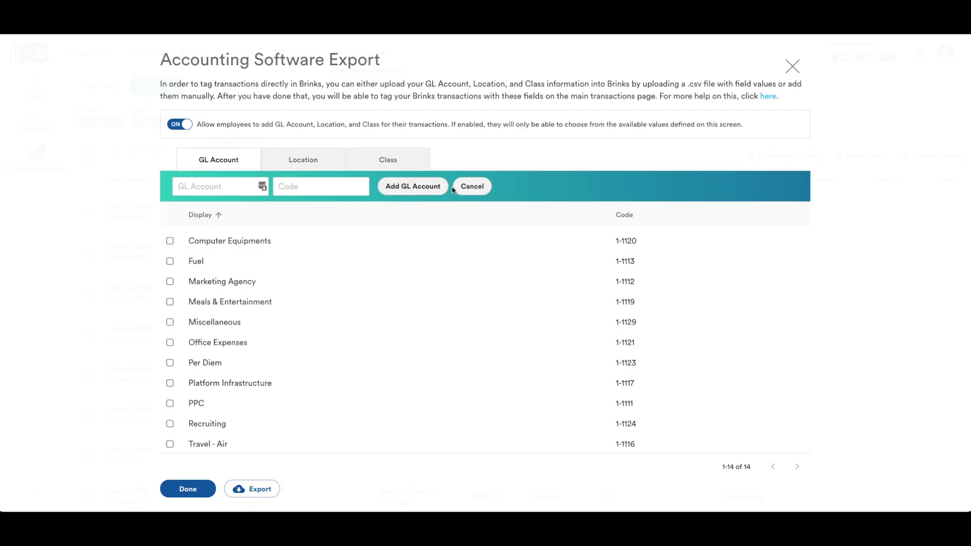
pyautogui.click(470, 187)
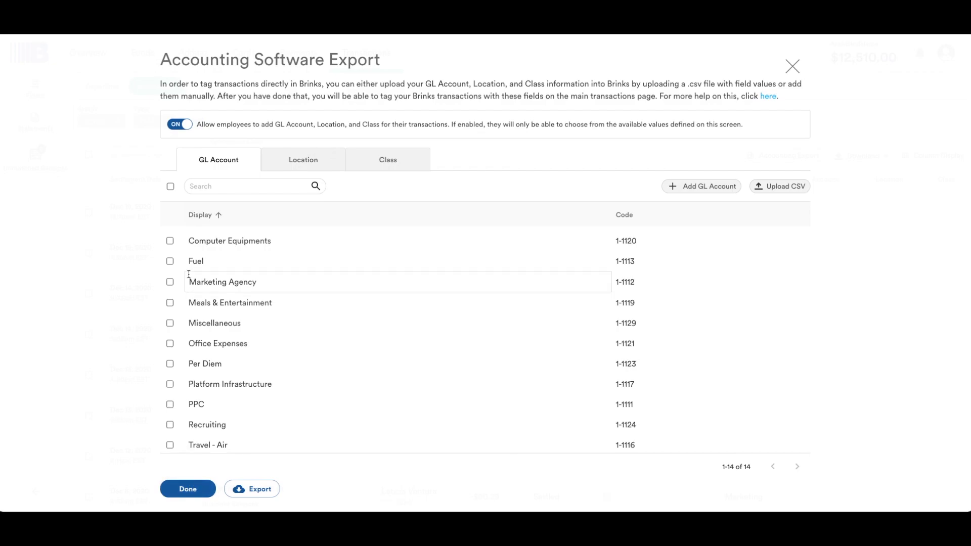
# Try selecting and deselecting all GL accounts, and switching the employee tagging permission off and back on
pyautogui.click(171, 187)
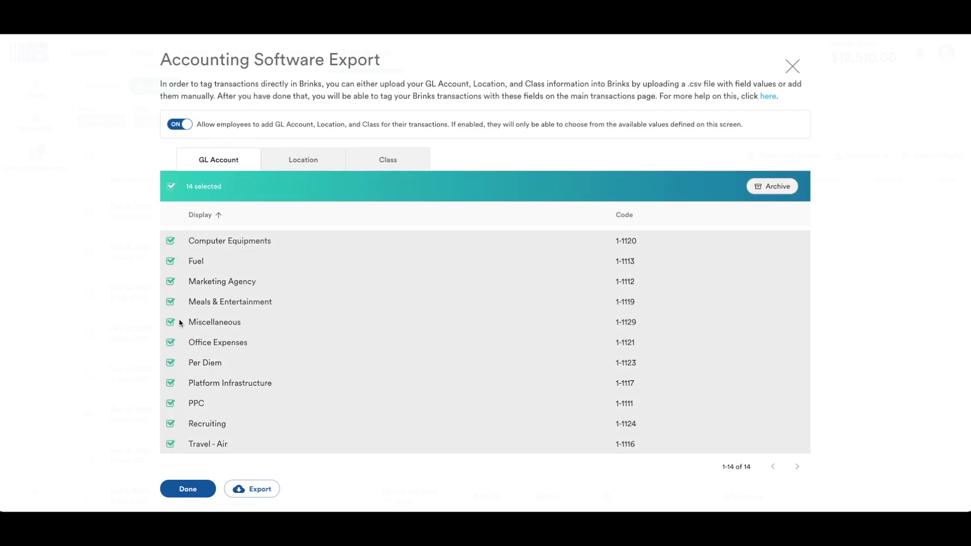
pyautogui.click(171, 187)
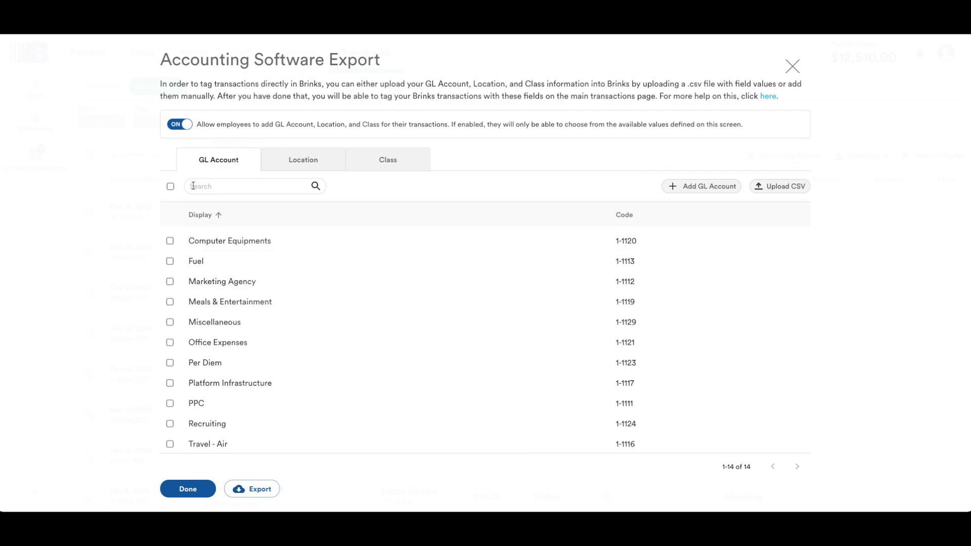
pyautogui.click(172, 129)
pyautogui.click(190, 127)
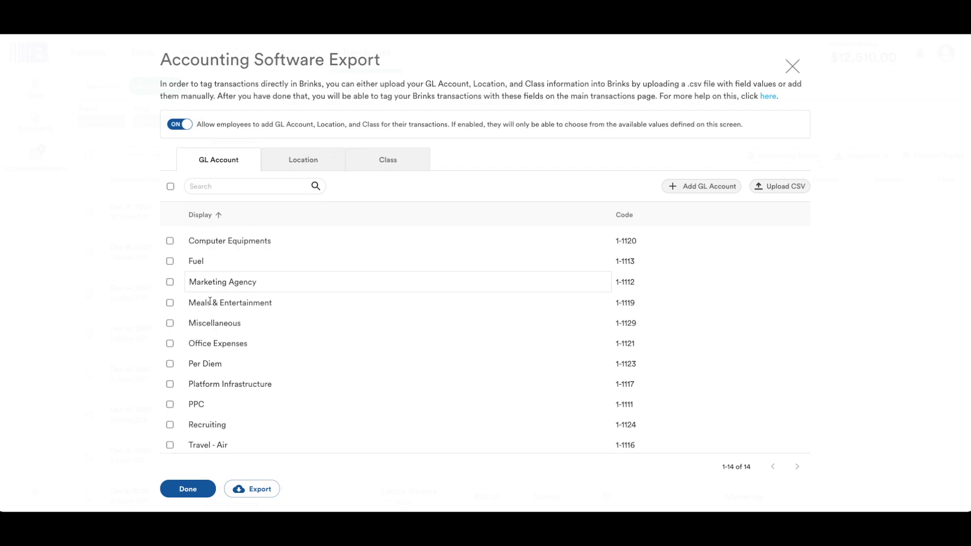
# Finish the accounting field setup and close the export window to return to the transactions
pyautogui.click(189, 489)
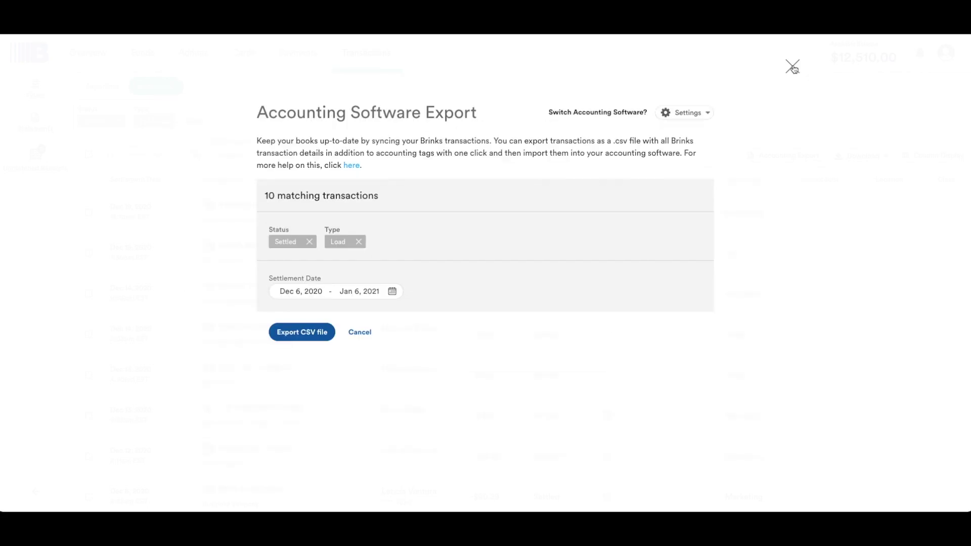
pyautogui.click(793, 67)
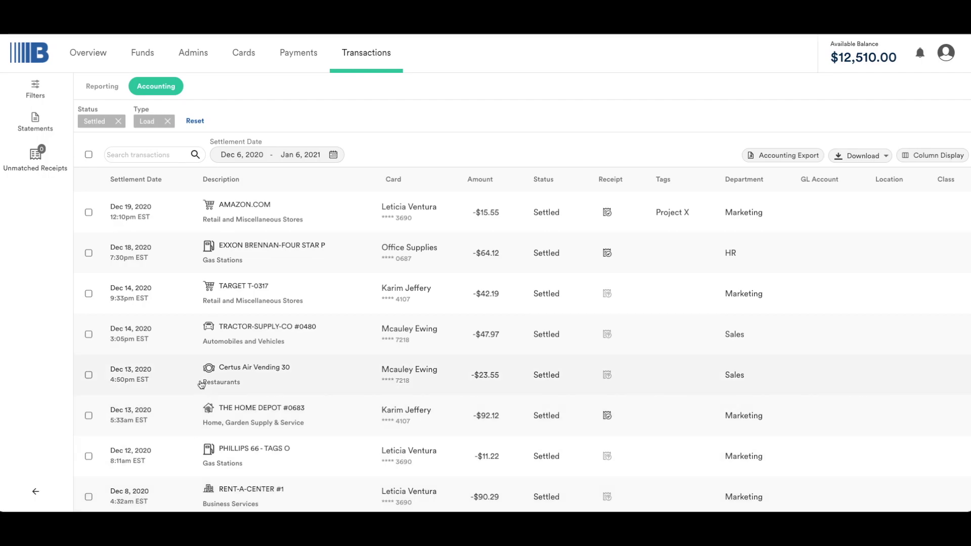
# Reopen Accounting Export to check where its settings are found, and close it again
pyautogui.click(765, 156)
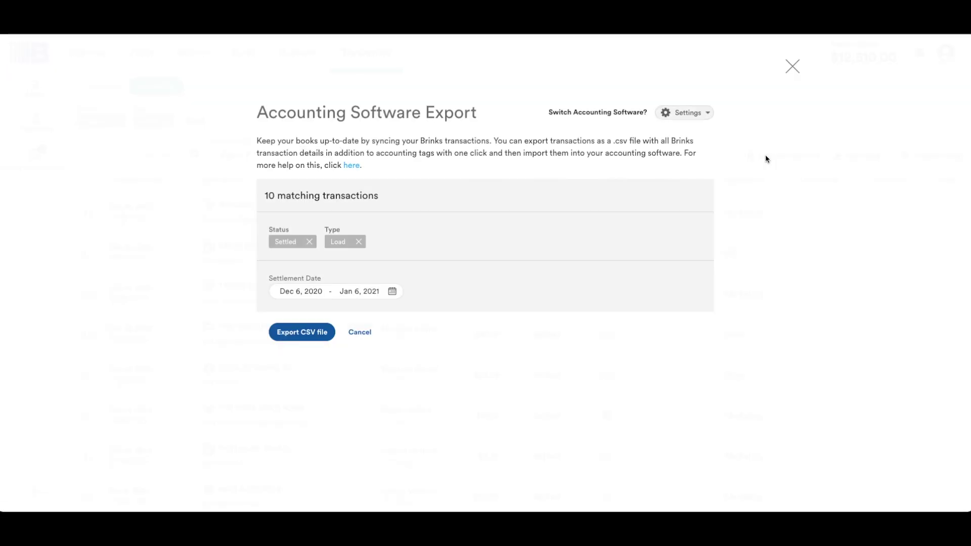
pyautogui.click(708, 113)
pyautogui.click(793, 66)
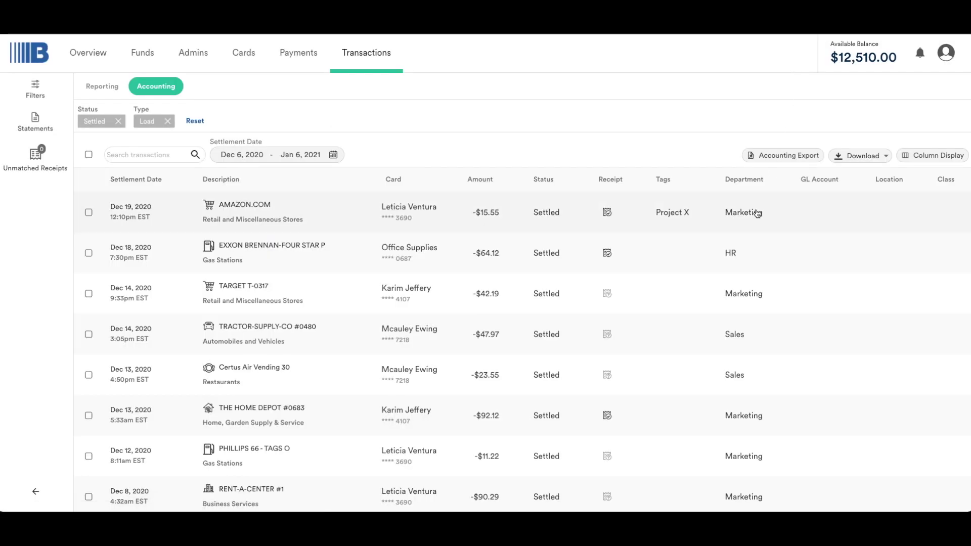
# Check the settlement date option for the transaction date range and look over the selectable table columns
pyautogui.click(334, 156)
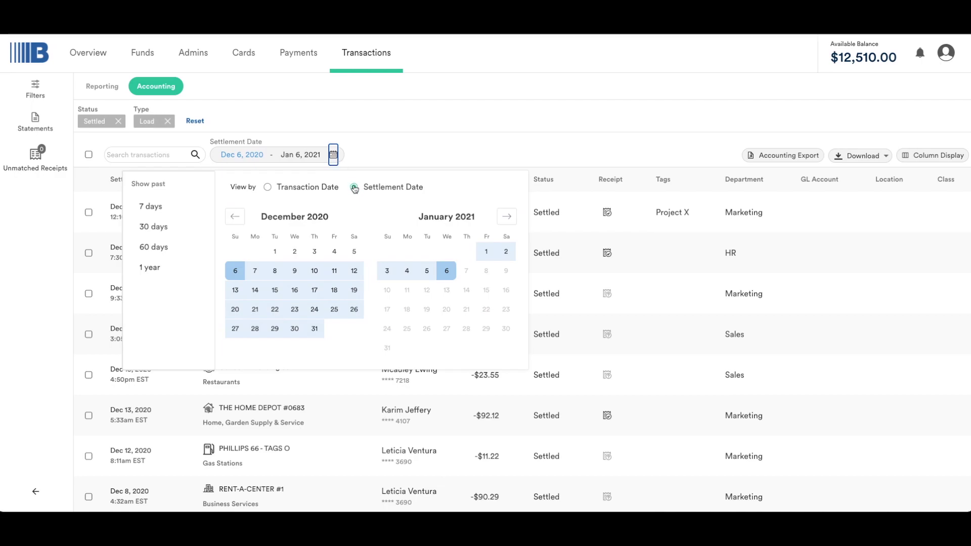
pyautogui.click(354, 188)
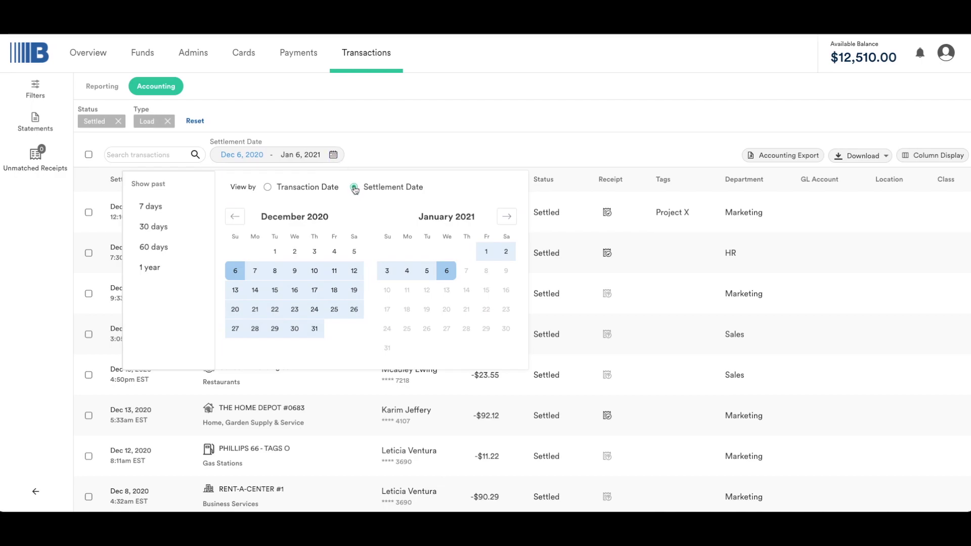
pyautogui.click(333, 154)
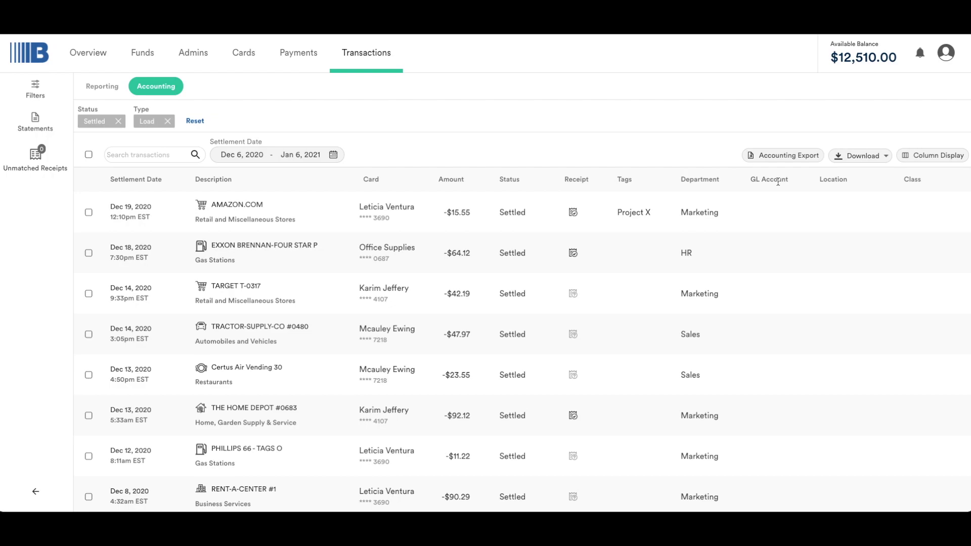
pyautogui.click(925, 157)
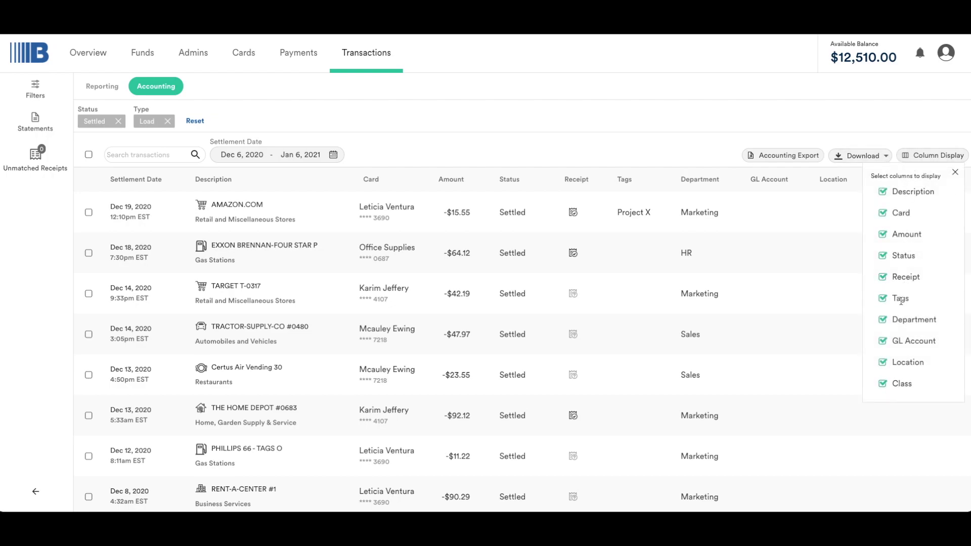
pyautogui.click(954, 172)
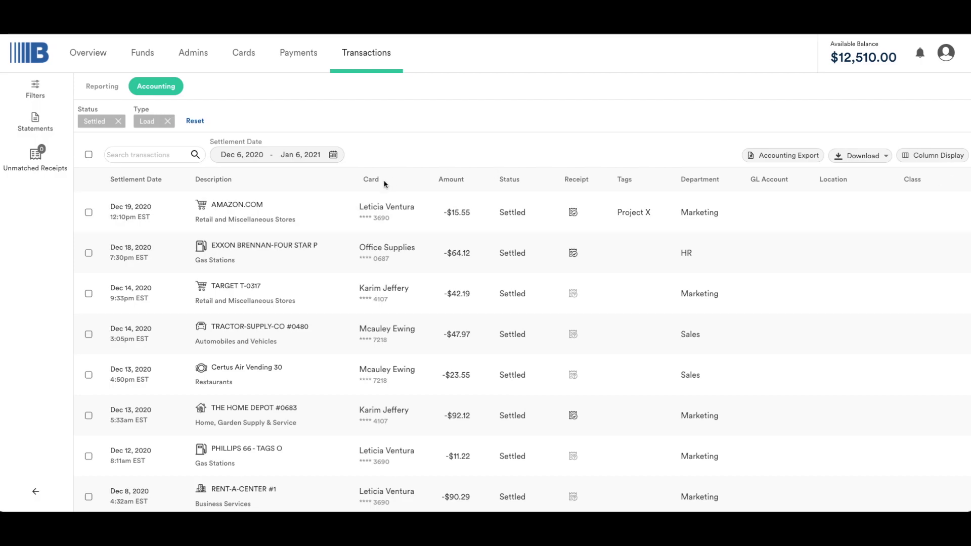
# Filter the transactions to those with No Assigned GL Account
pyautogui.click(40, 98)
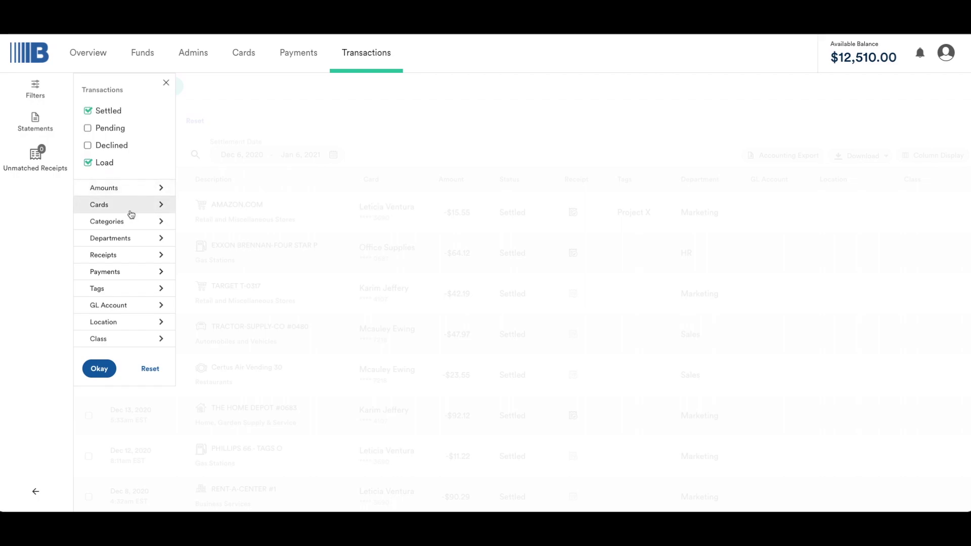
pyautogui.click(137, 308)
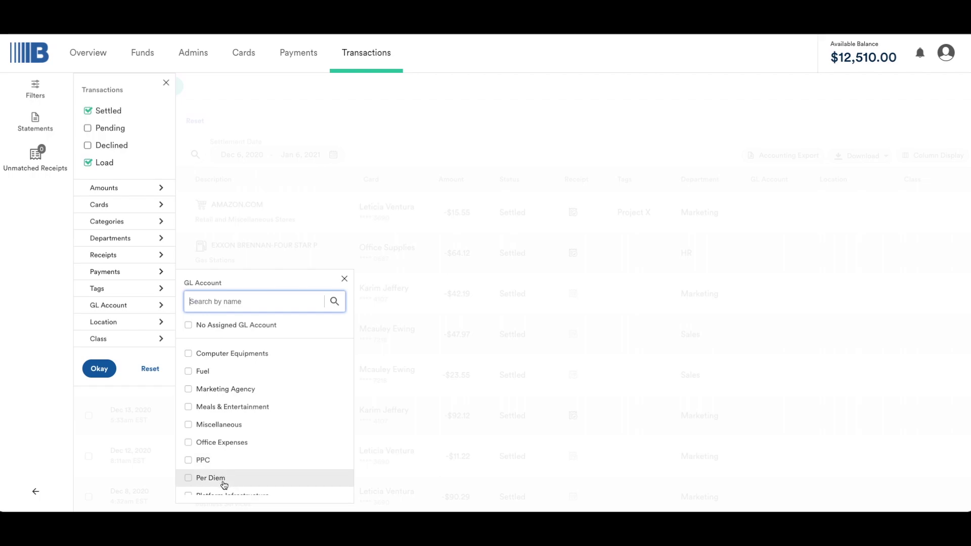
pyautogui.scroll(-5, 224, 485)
pyautogui.scroll(5, 224, 484)
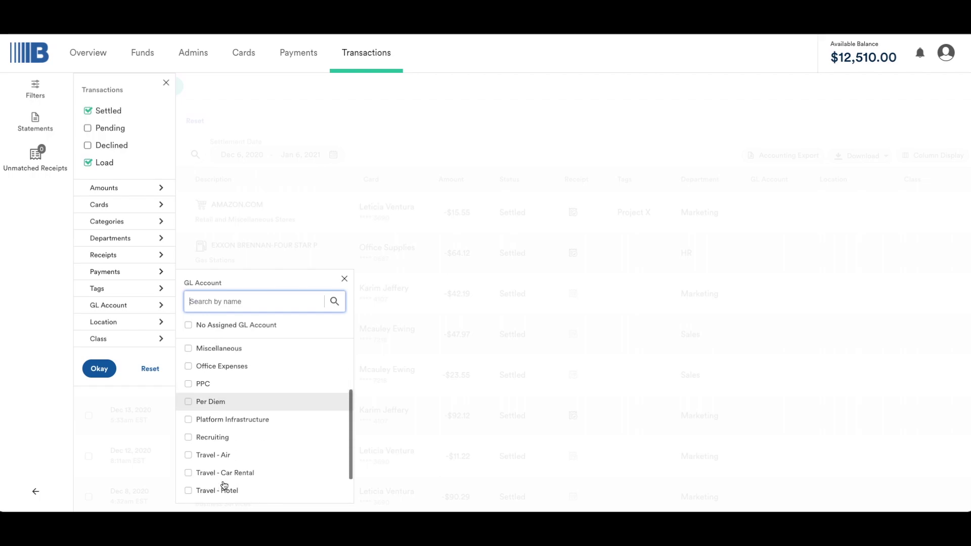
pyautogui.click(189, 327)
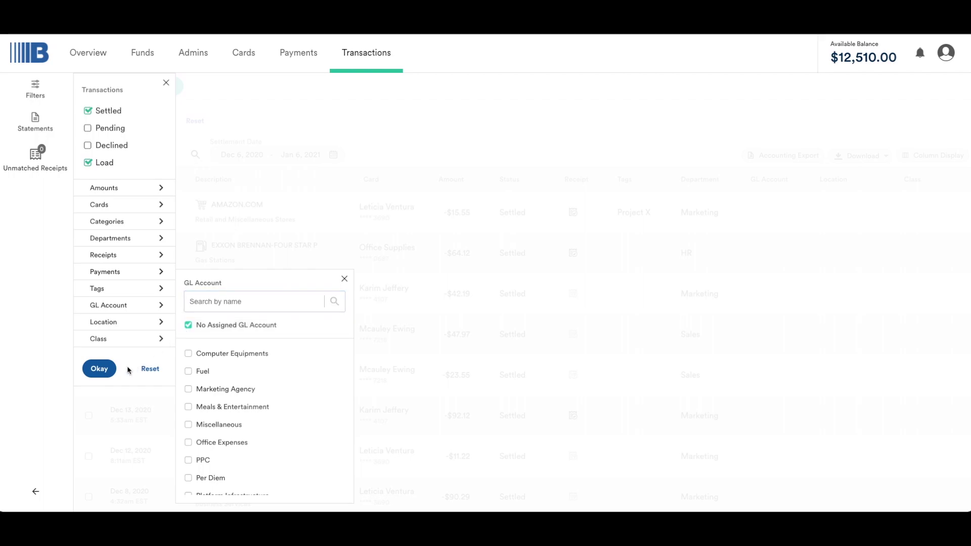
pyautogui.click(100, 369)
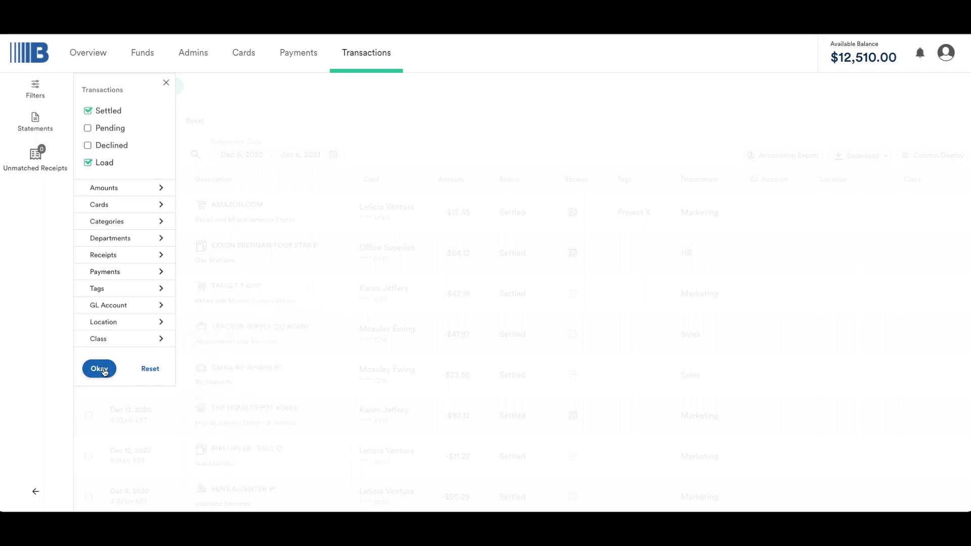
pyautogui.click(105, 372)
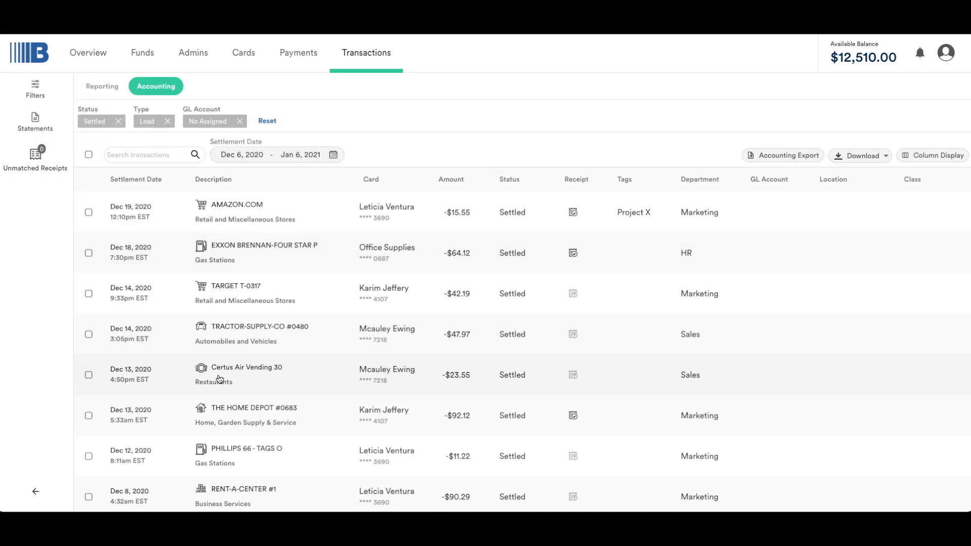
# Assign the Office Expenses GL account to all transactions on the page and clear the selection
pyautogui.click(89, 155)
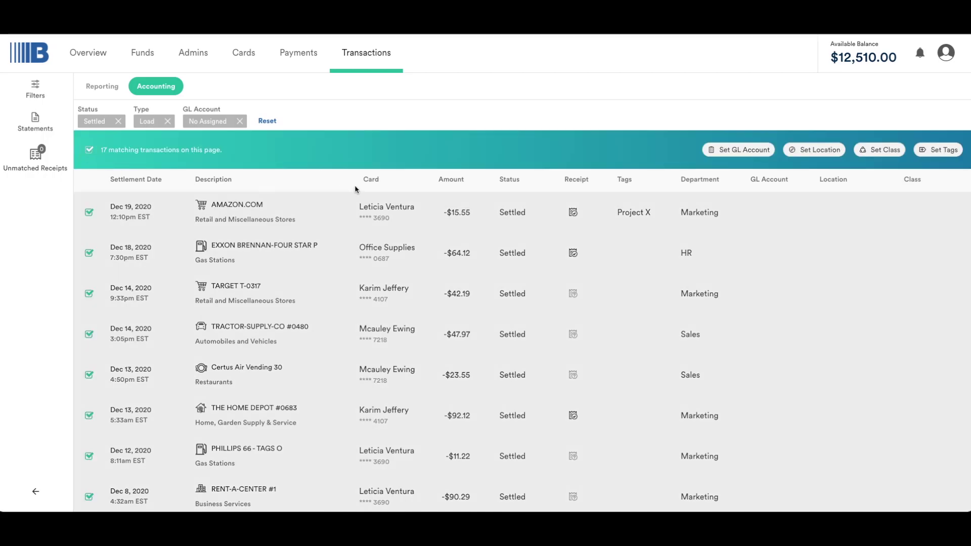
pyautogui.click(724, 153)
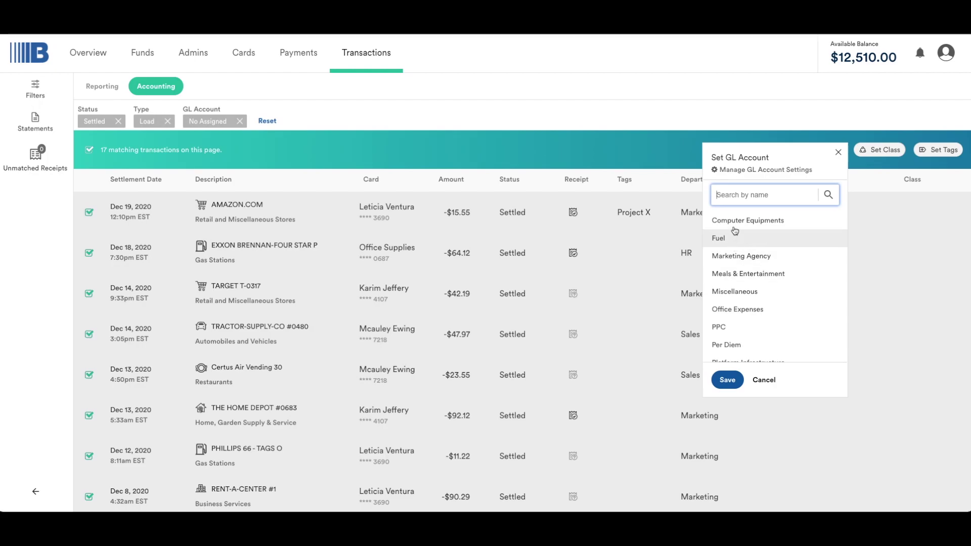
pyautogui.click(737, 309)
pyautogui.click(727, 406)
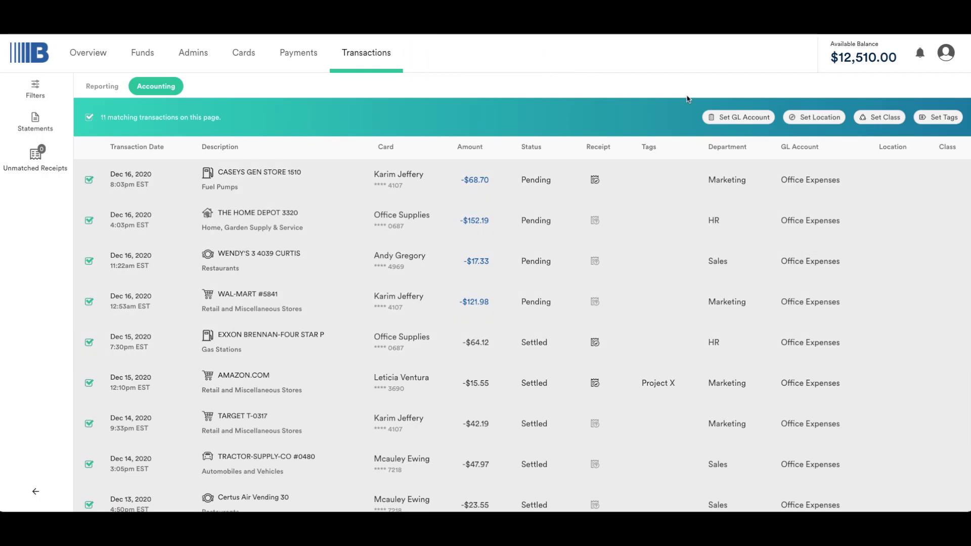
pyautogui.click(89, 118)
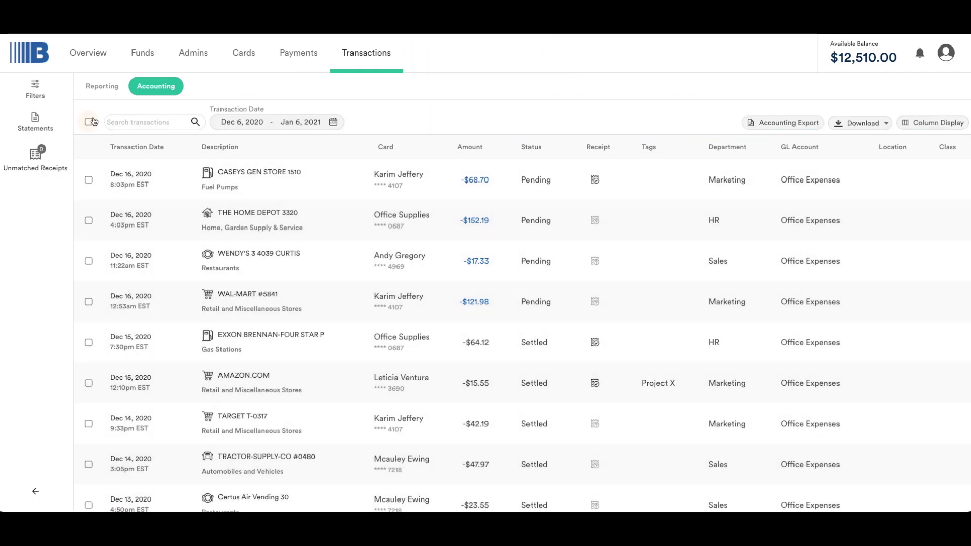
# Export the settled and load transactions dated Dec 6, 2020 to Jan 6, 2021 as an accounting CSV file
pyautogui.click(767, 124)
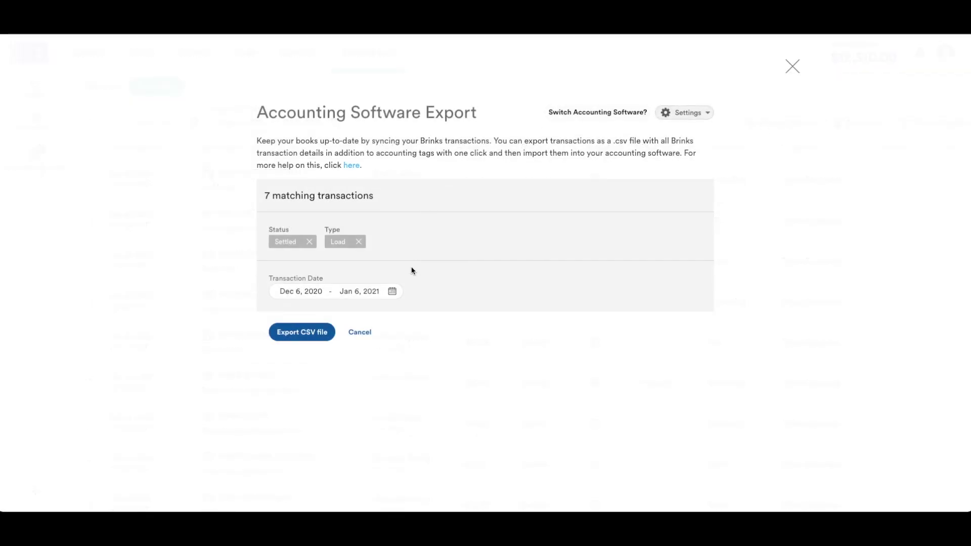
pyautogui.click(392, 293)
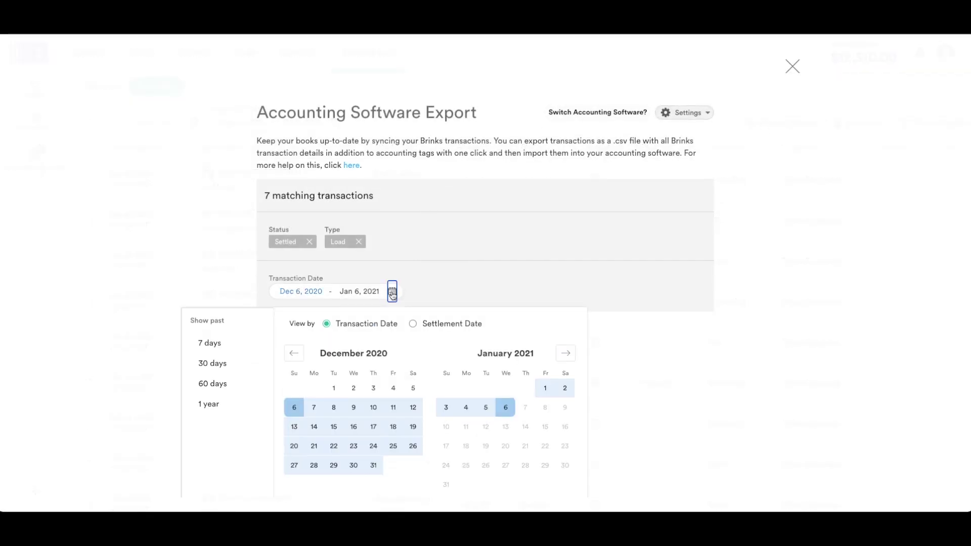
pyautogui.click(402, 293)
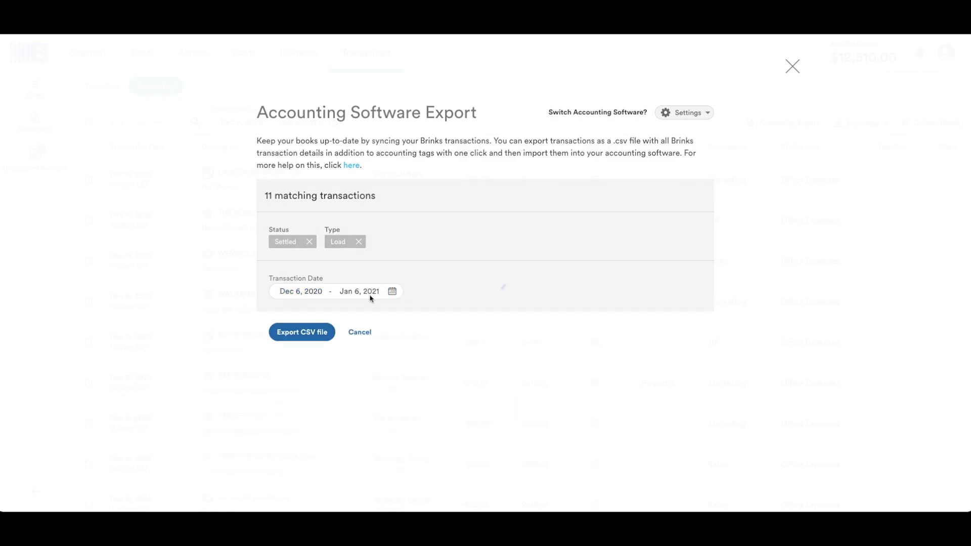
pyautogui.click(319, 337)
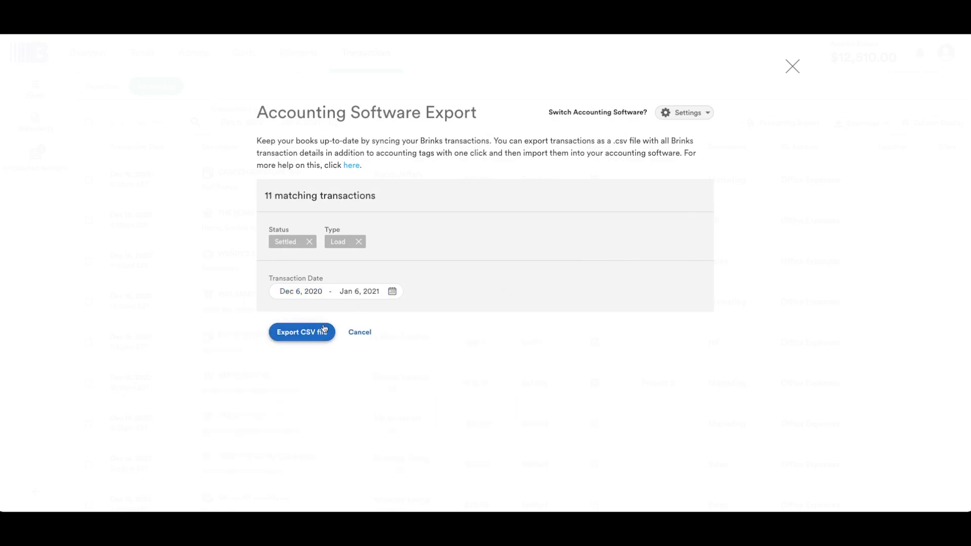
# View the export settings option for editing custom fields and close the Accounting Software Export window
pyautogui.click(692, 112)
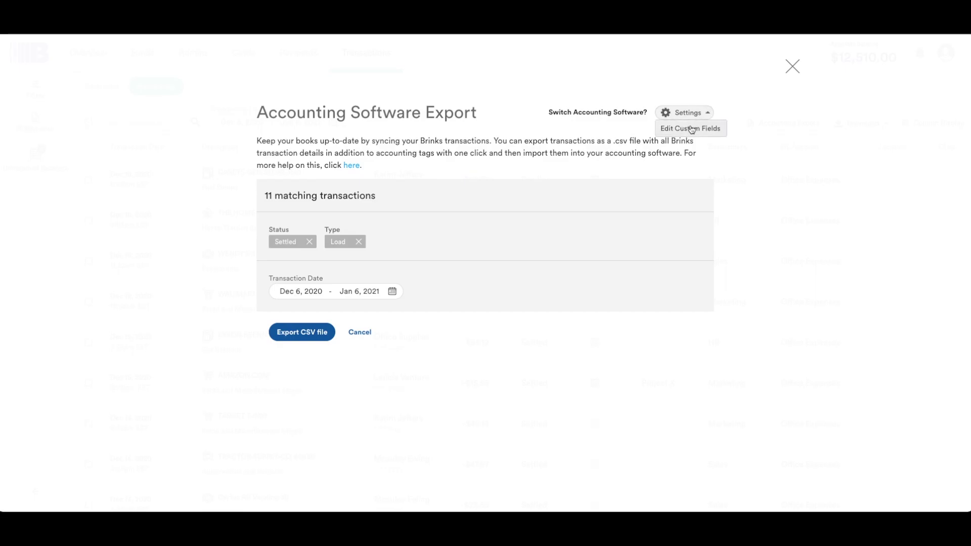
pyautogui.click(792, 71)
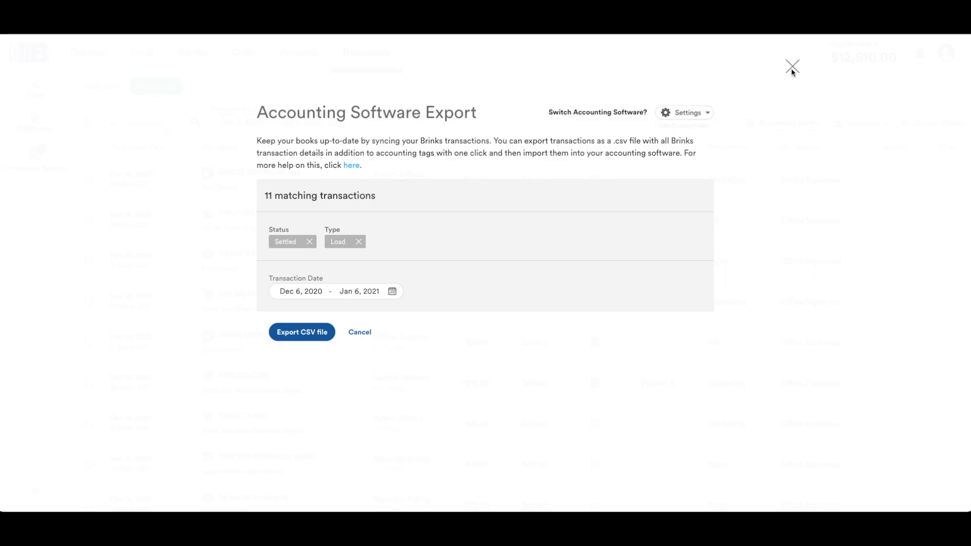
pyautogui.click(792, 69)
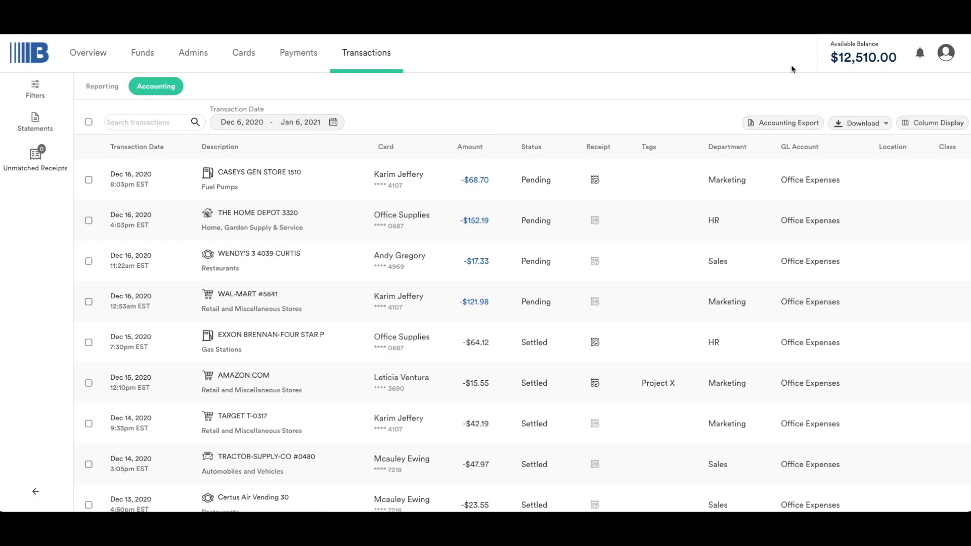